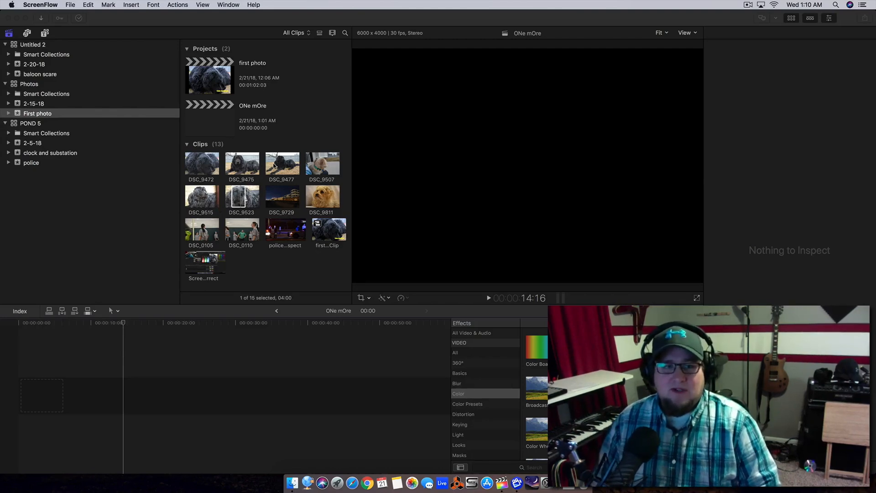
Step: Add the DSC_9523 photo to the ONe mOre timeline, using Custom project properties at 6000 x 4000 and 60p
click(236, 202)
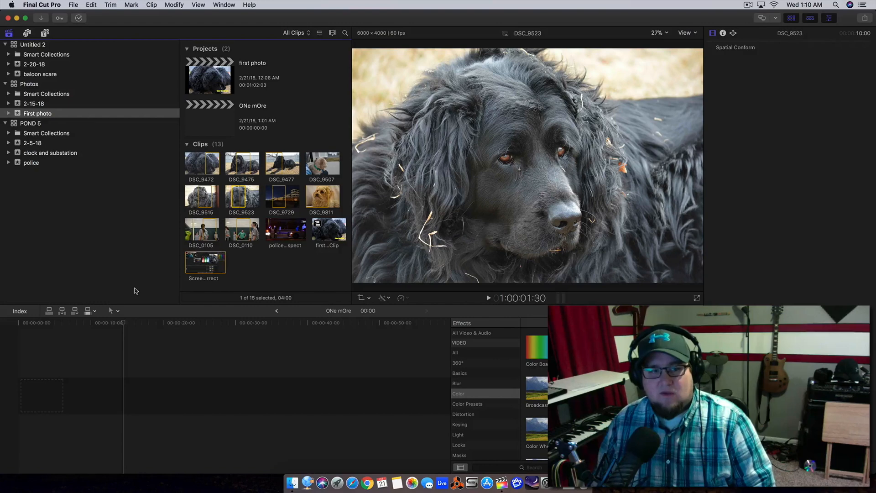
click(88, 311)
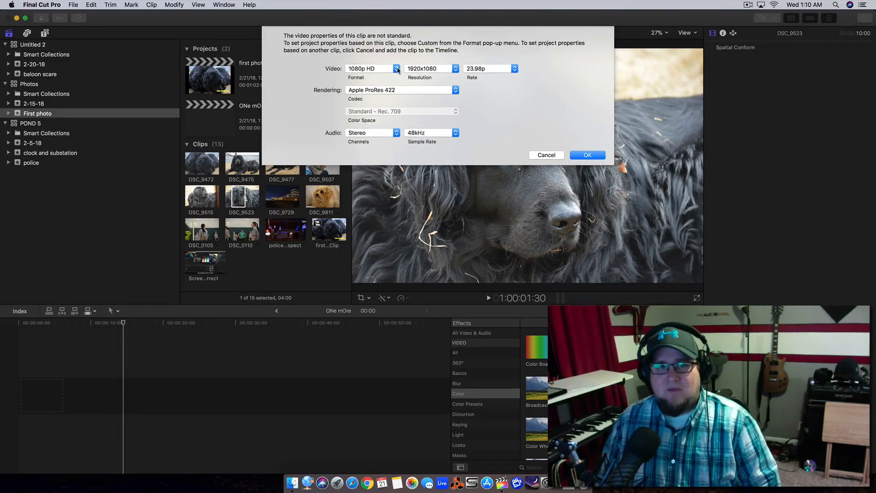
click(371, 68)
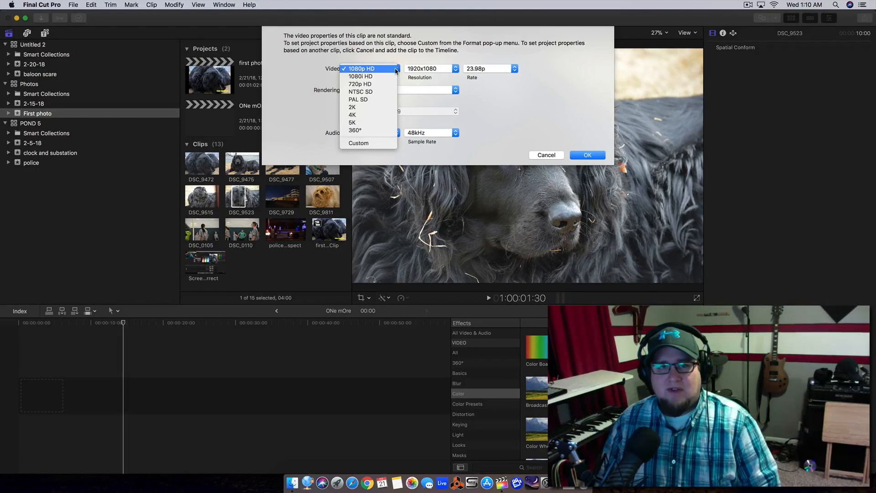
click(360, 143)
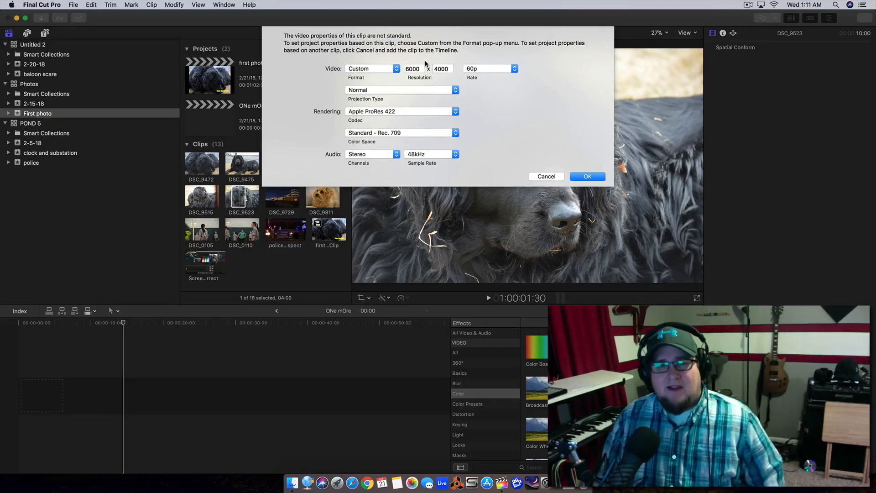
click(592, 177)
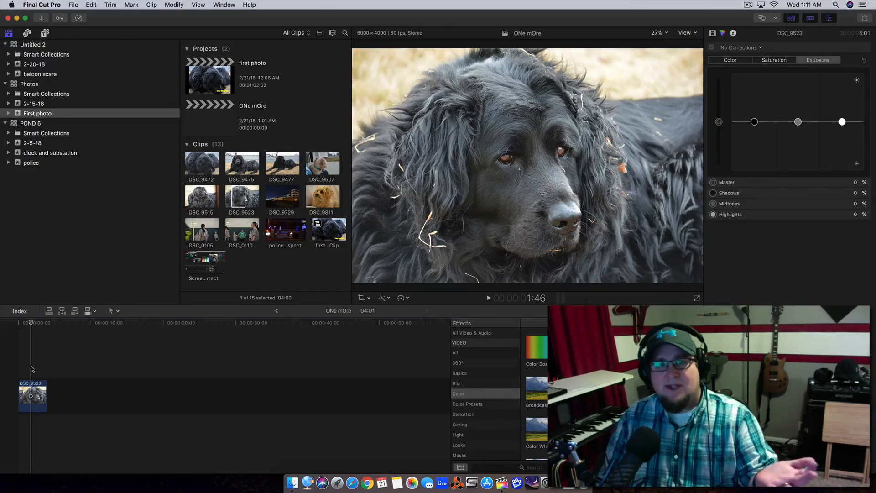
Step: Open the color correction controls for the DSC_9523 timeline clip and display the RGB Parade video scope
click(33, 387)
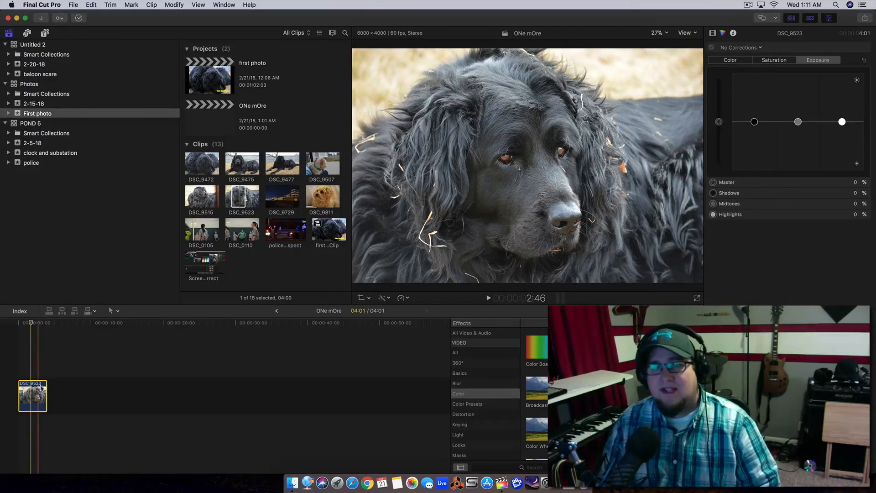
click(712, 33)
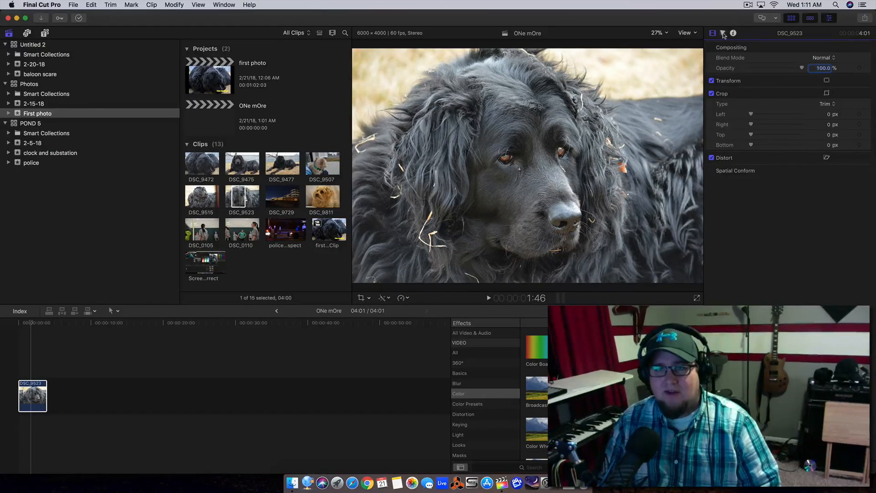
click(723, 32)
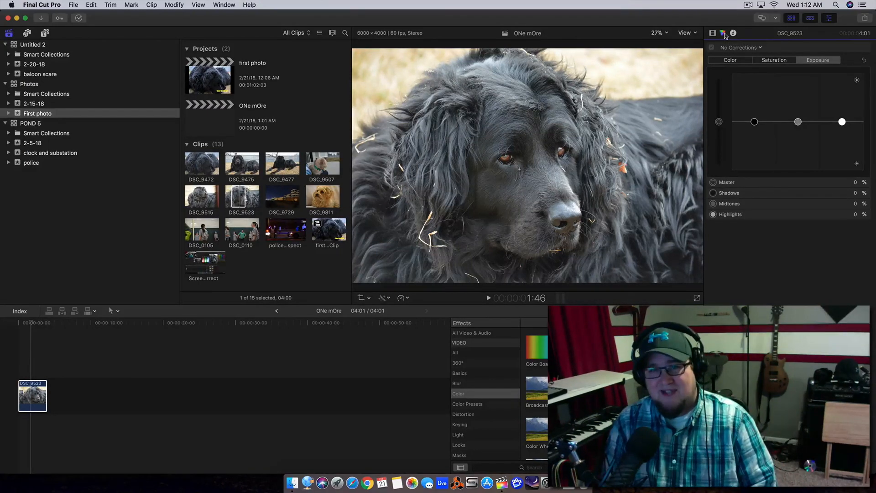
key(super+7)
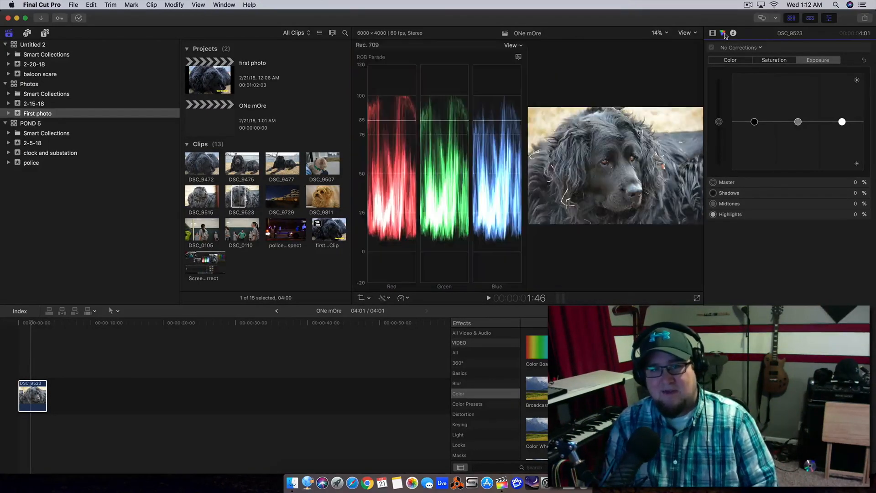
click(519, 58)
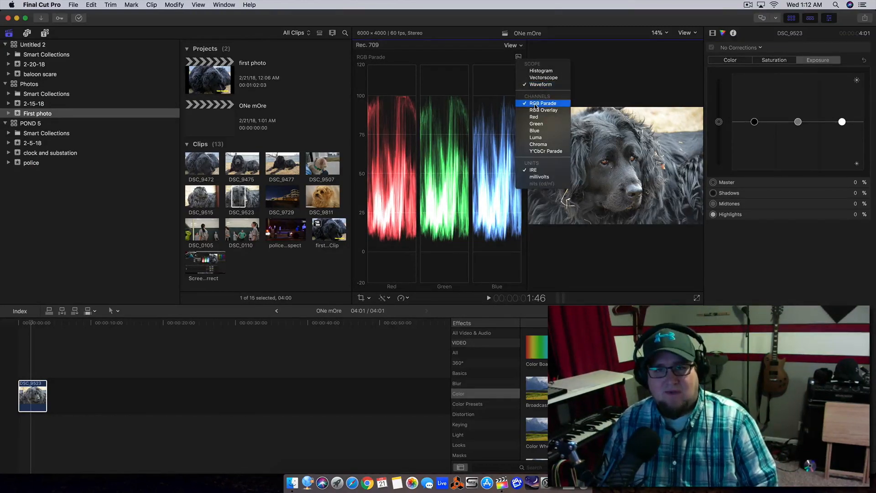
click(490, 61)
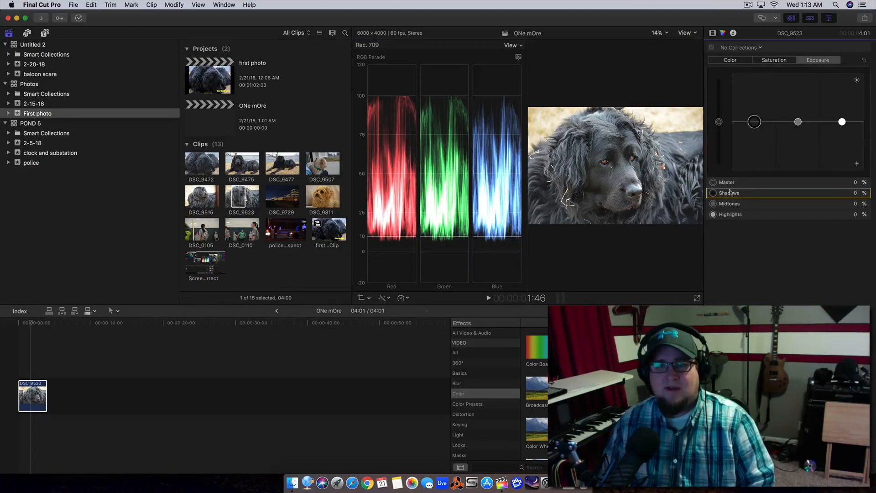
Step: Set the clip's shadows exposure to -14% and tint its highlights to 249° at 6% on the color board
drag(755, 125, 755, 131)
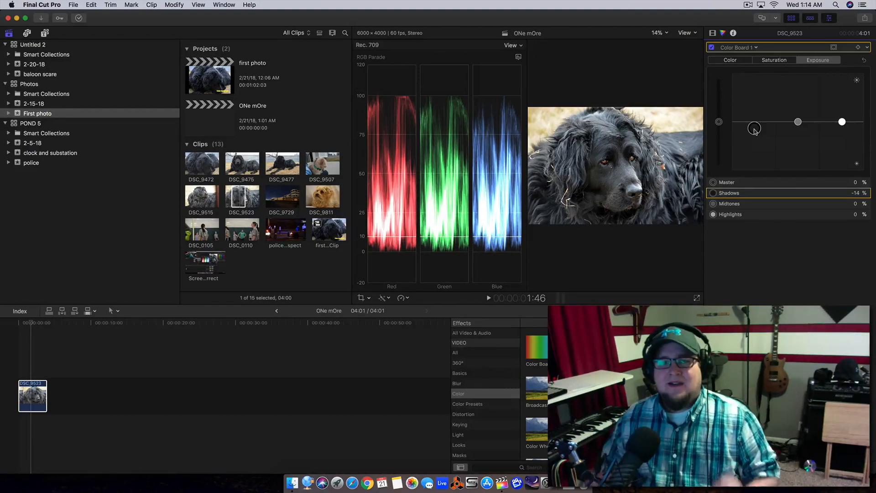
click(737, 62)
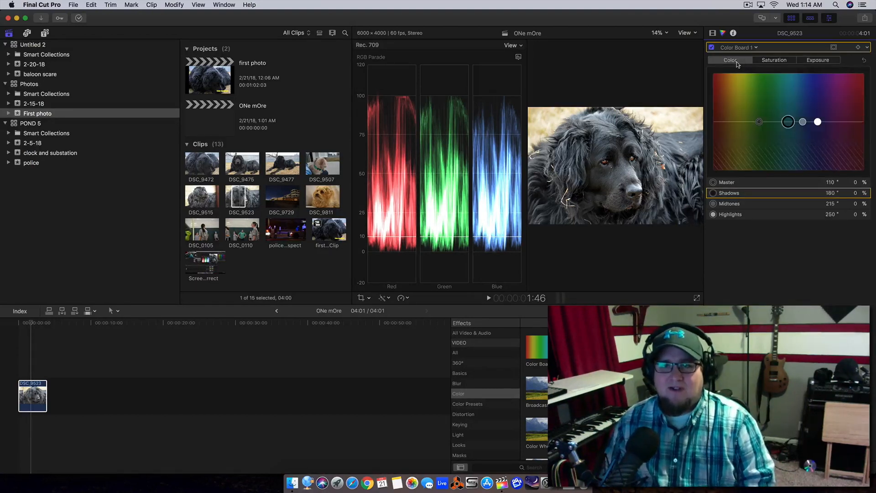
click(730, 214)
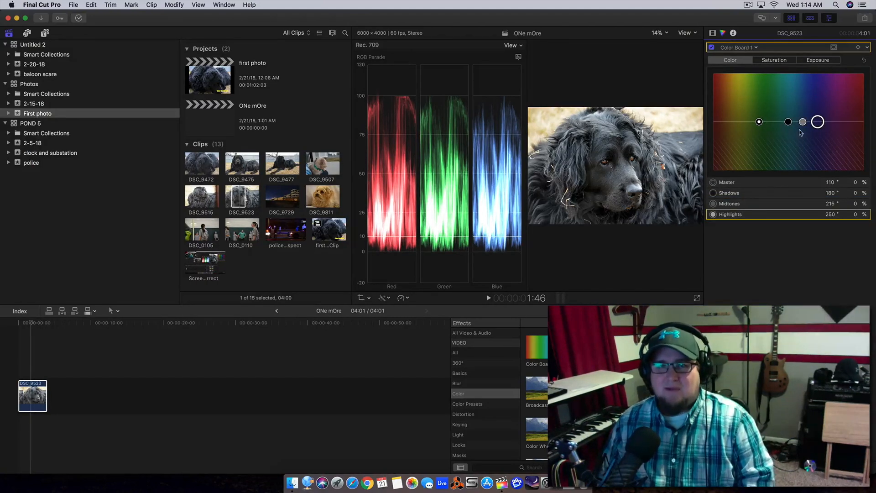
drag(818, 123, 818, 121)
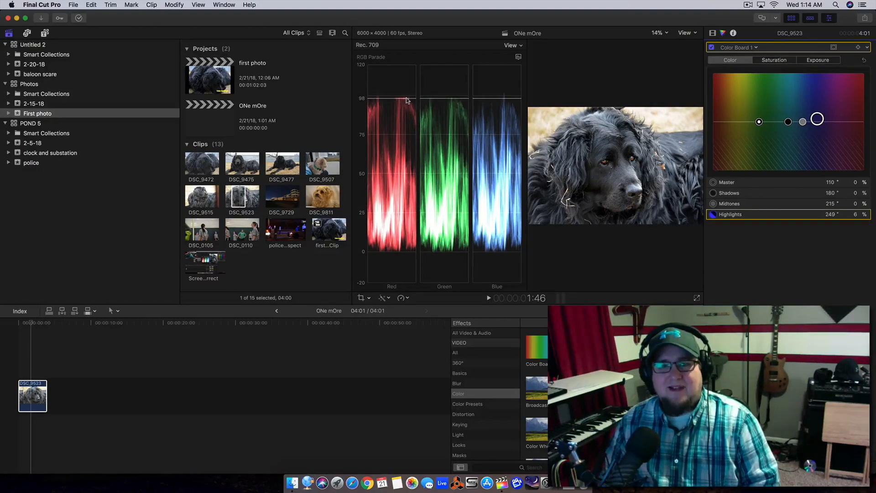
Step: Raise the clip's highlights exposure to 2% and hide the video scopes
click(818, 62)
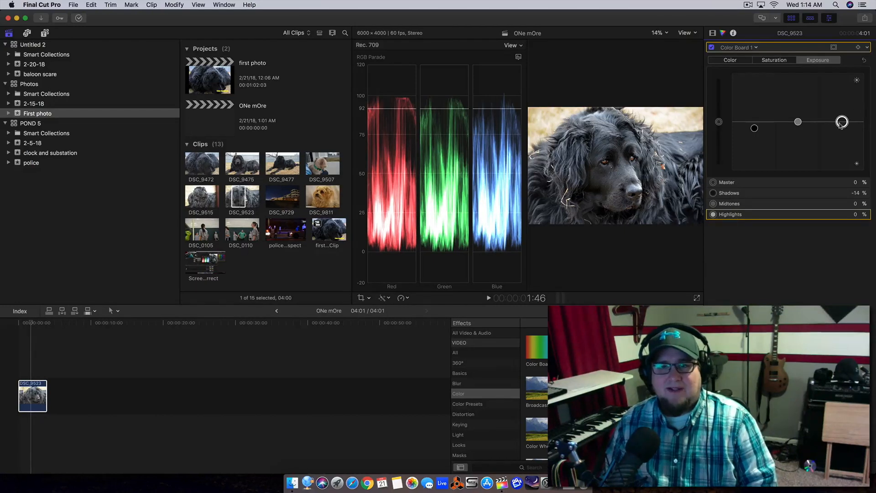
drag(842, 124, 840, 124)
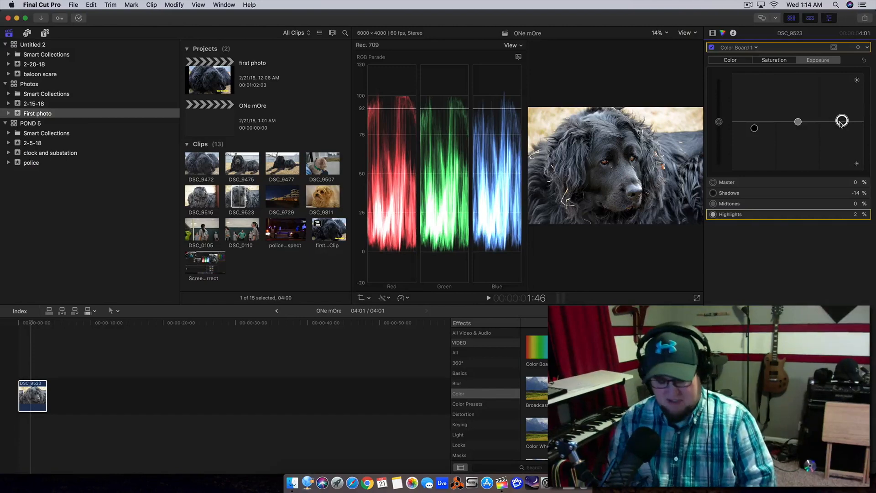
key(super+7)
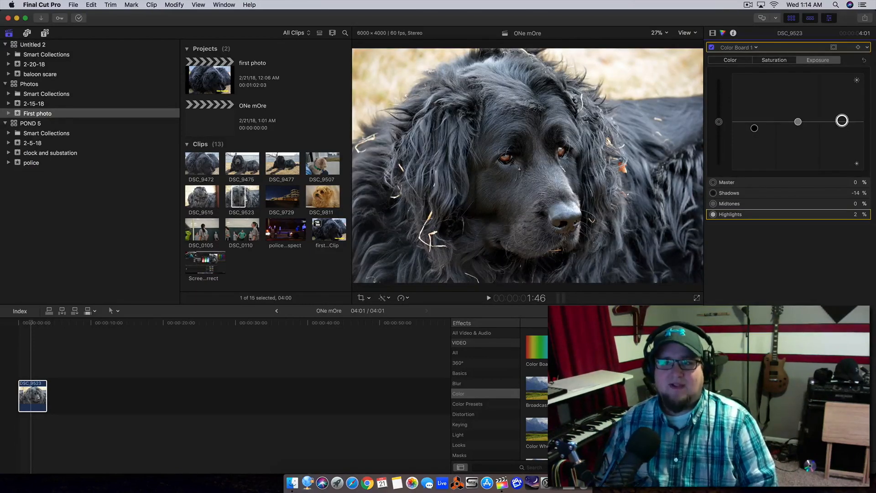
Step: Toggle Color Board 1 off and on to compare the photo before and after correction, leaving it enabled
click(712, 48)
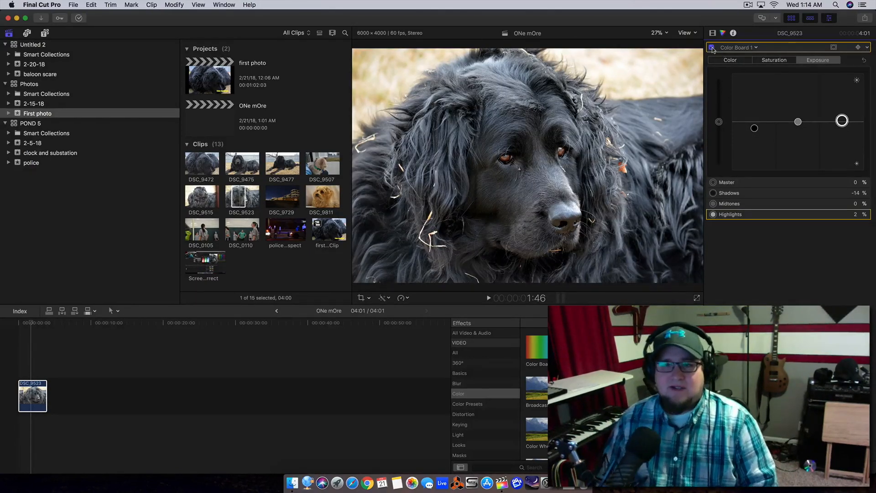
click(713, 48)
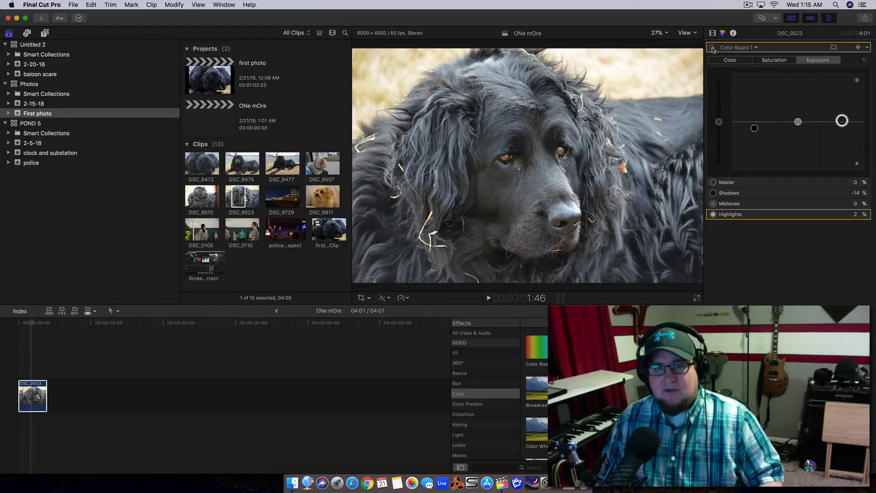
click(713, 48)
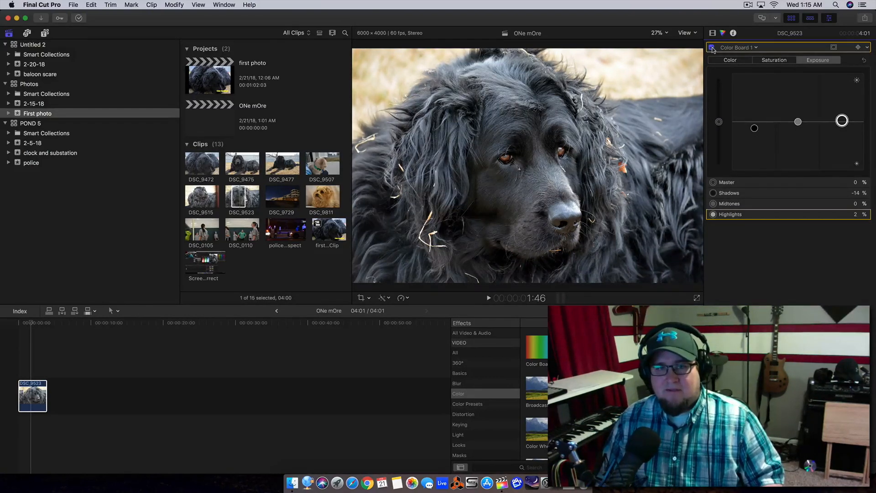
click(713, 48)
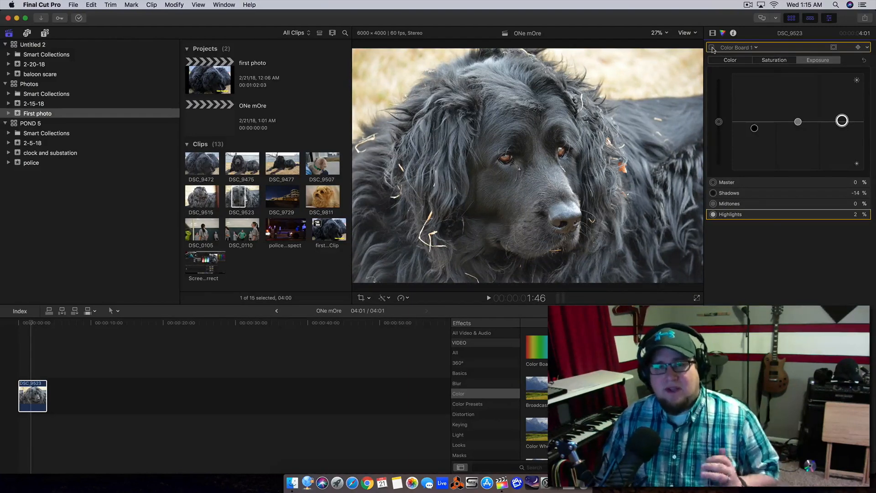
click(712, 48)
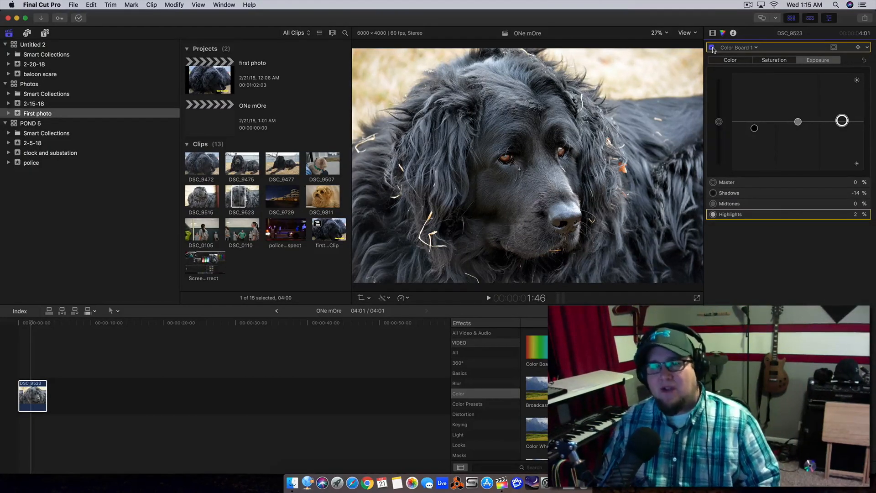
Step: Select the DSC_9523 timeline clip and place the playhead at about 1:32 within it
click(32, 399)
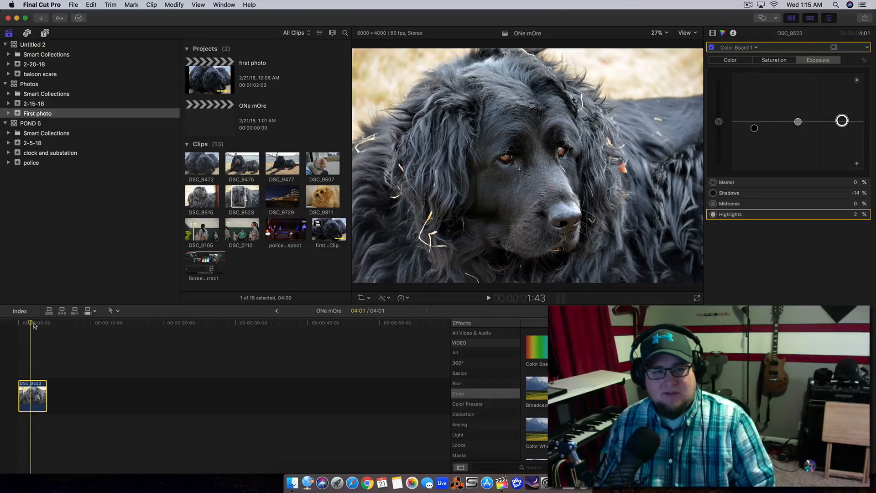
click(35, 324)
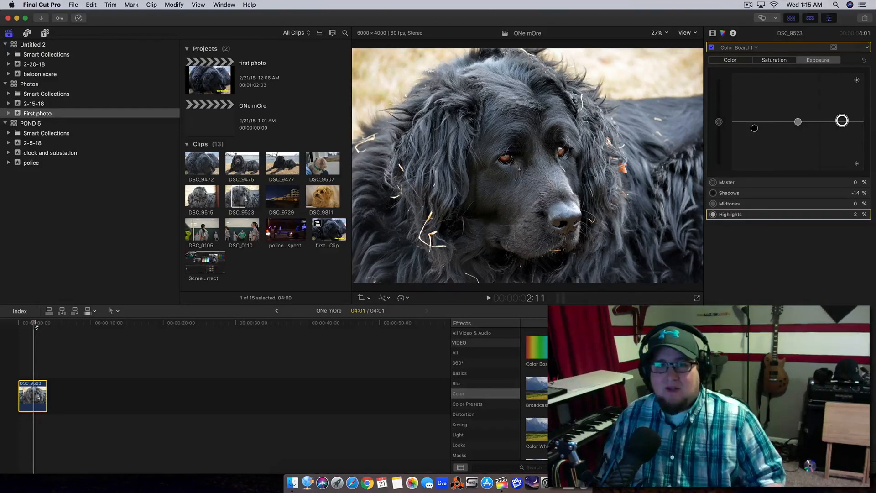
click(29, 323)
Step: Open the share destination settings to examine the available export destinations, and close them
click(72, 6)
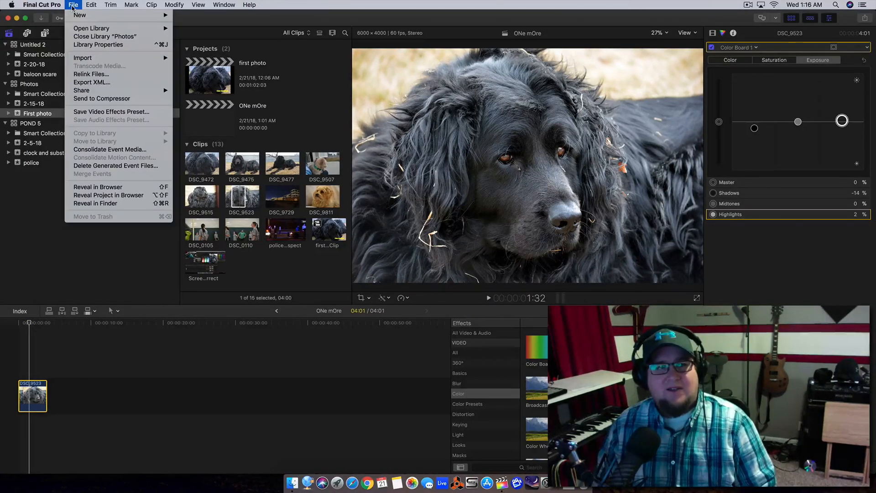
mouse_move(93, 91)
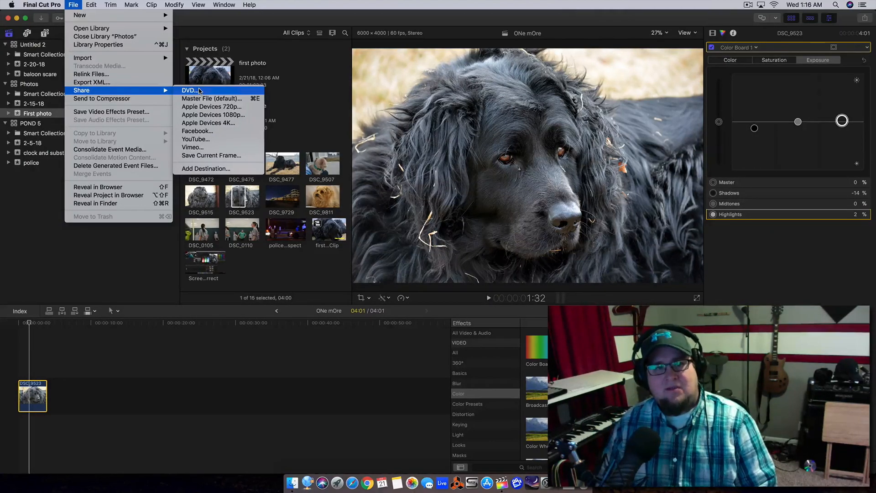
click(210, 168)
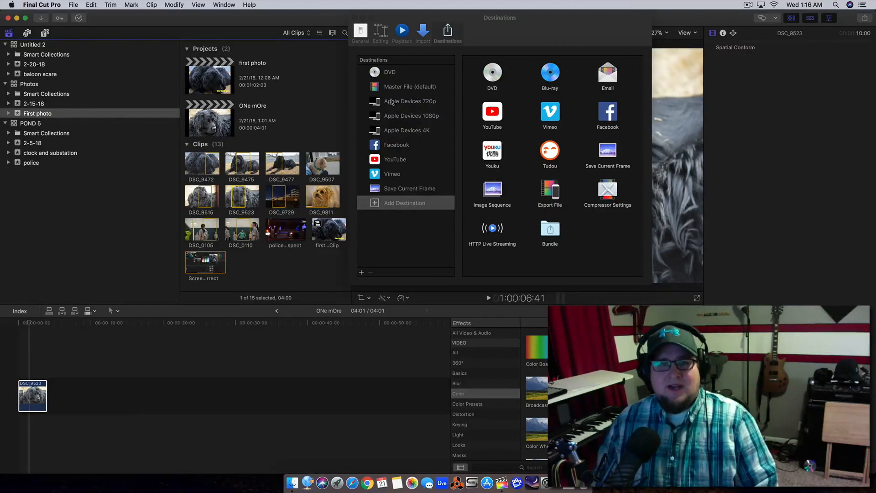
click(355, 19)
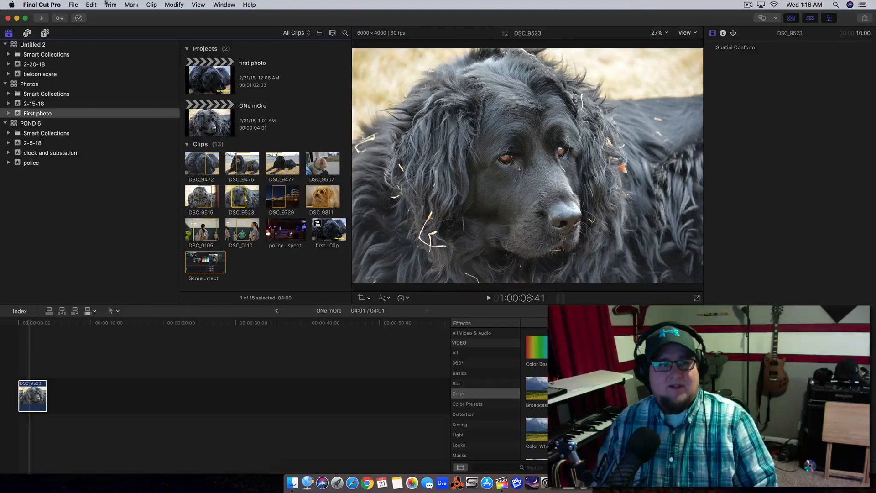
Step: Examine the Save Current Frame export settings and image formats, keeping JPEG Image selected, and cancel the export
click(74, 6)
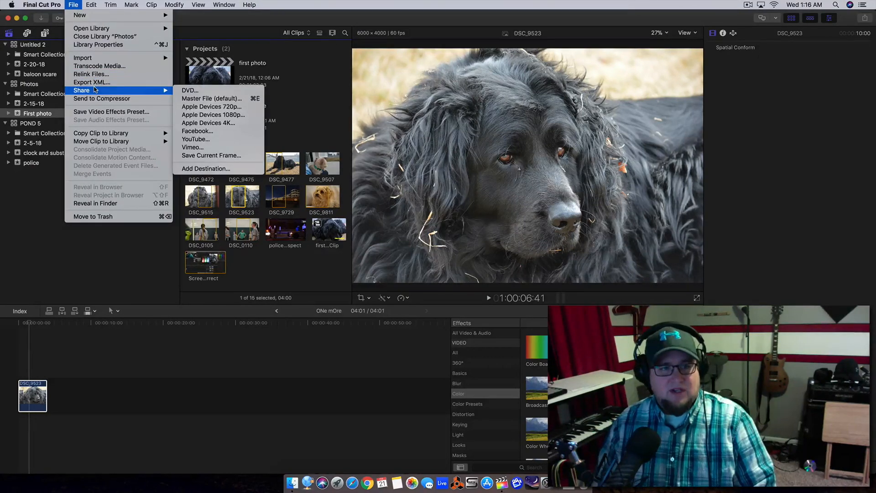
click(238, 156)
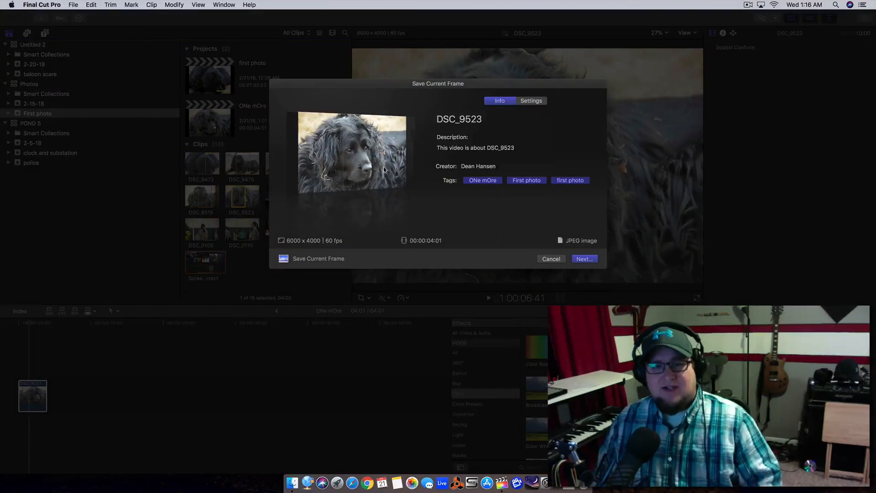
click(529, 102)
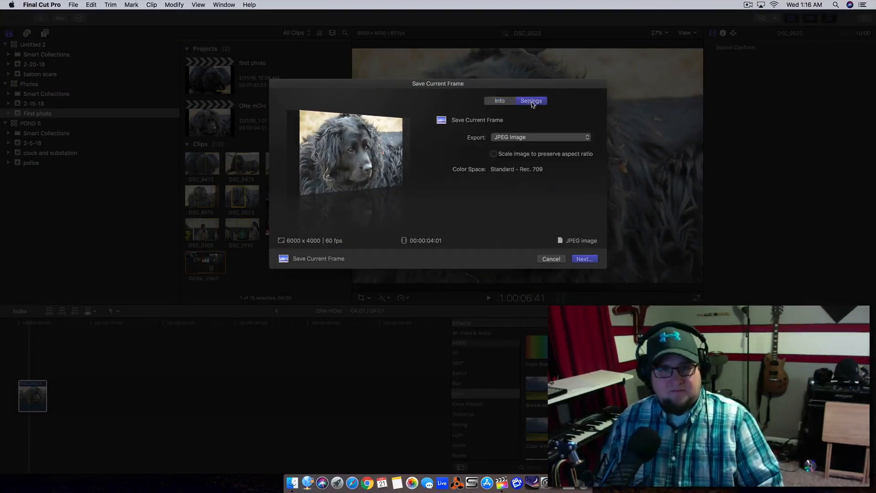
click(556, 137)
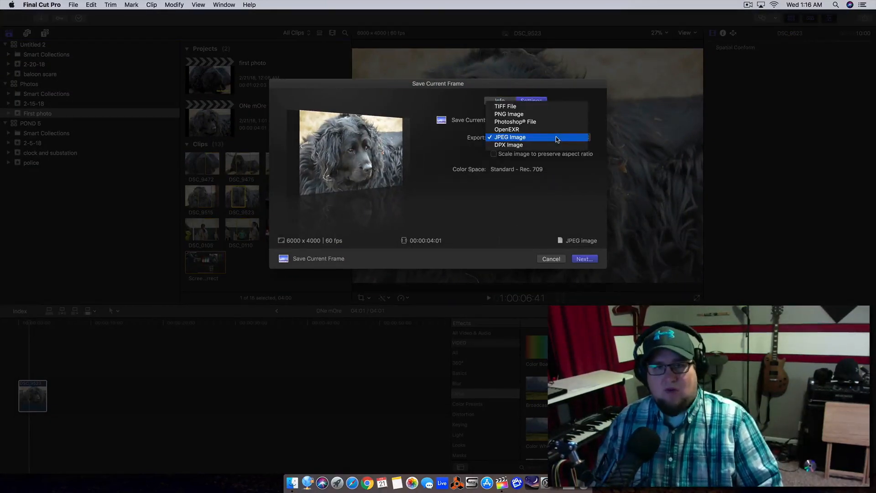
click(527, 137)
click(552, 259)
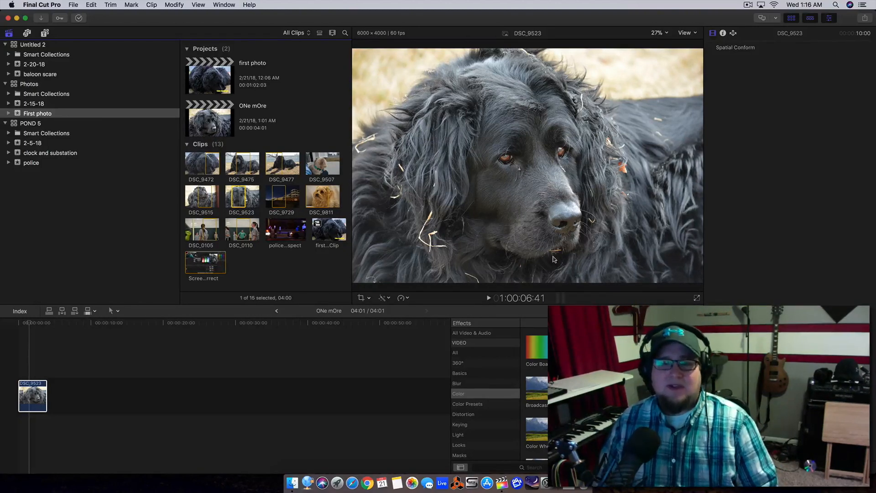
Step: Overwrite the timeline from about 2:15 with photo DSC_9507, and select the new clip with the playhead at 4:26
click(32, 363)
click(317, 165)
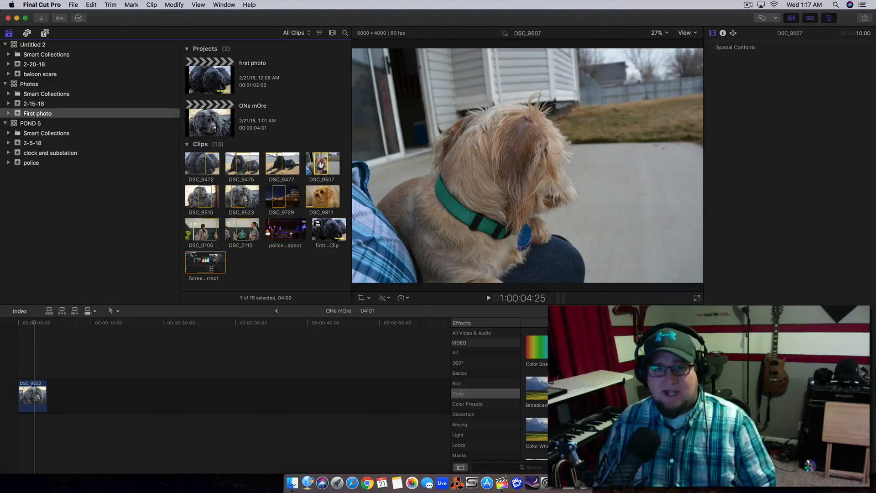
key(d)
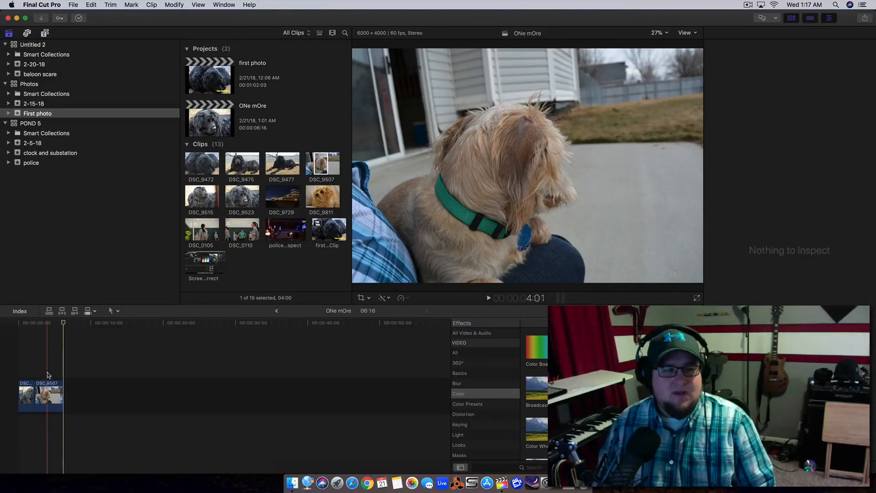
click(47, 394)
click(50, 372)
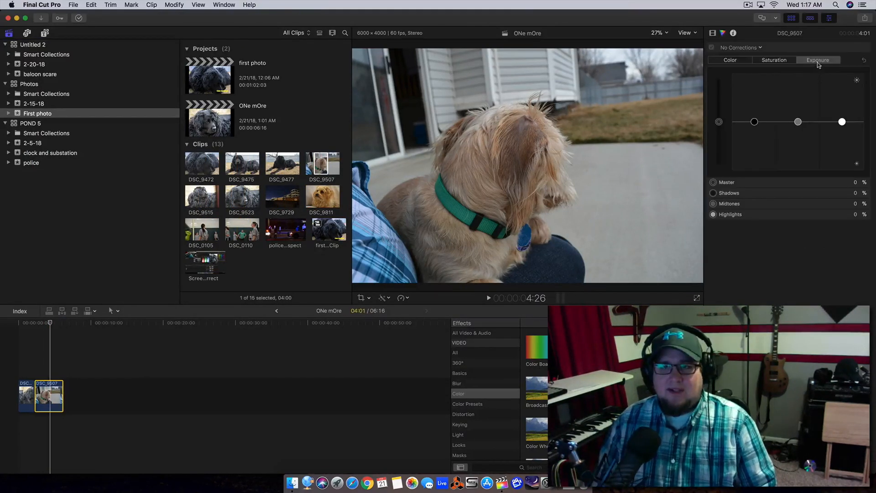
Step: Display the video scopes and set the DSC_9507 clip's exposure to -6% shadows and 21% highlights
key(super+7)
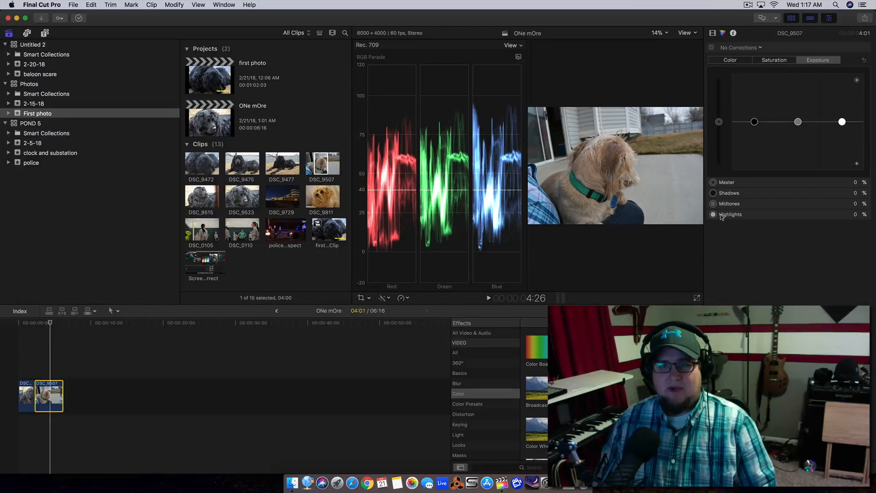
drag(754, 122, 755, 129)
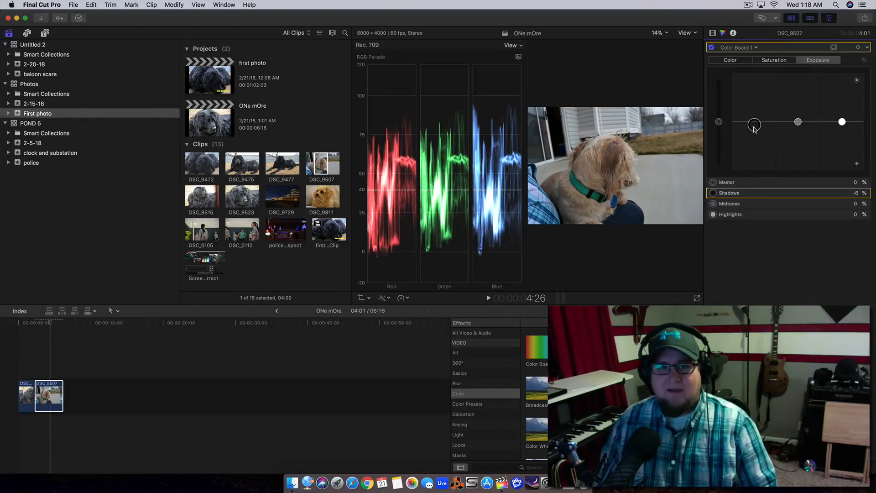
drag(842, 122, 844, 116)
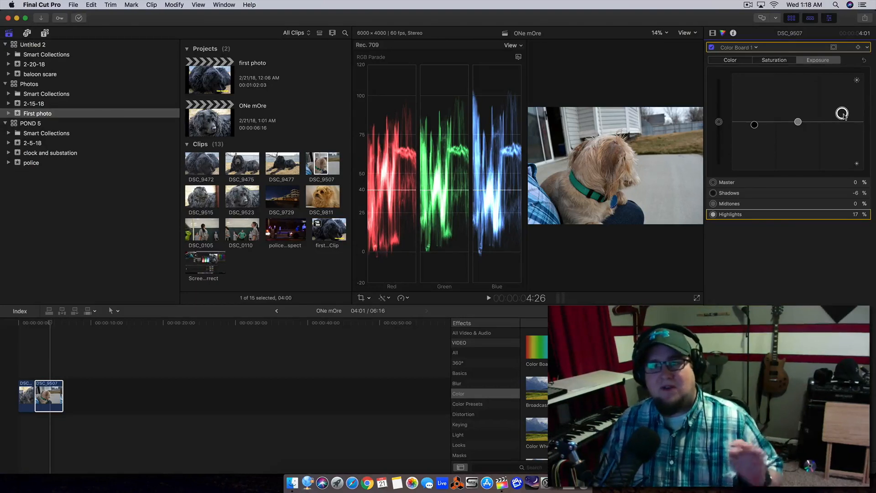
drag(844, 116, 845, 114)
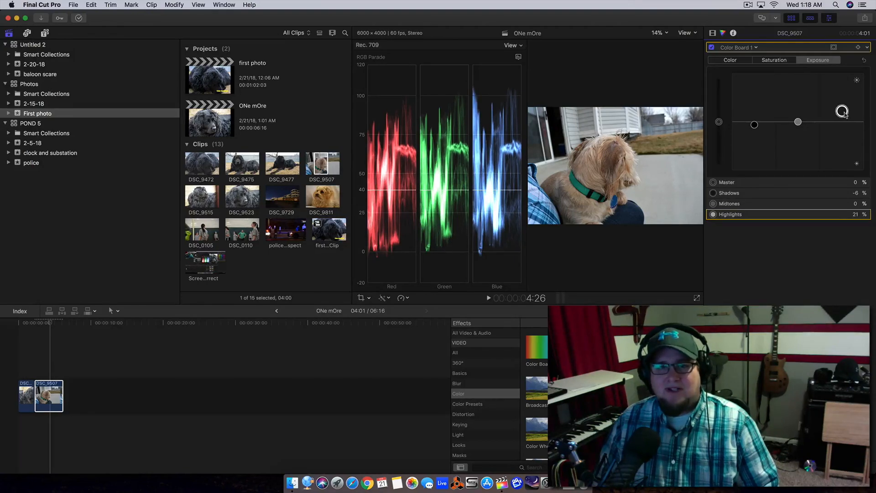
drag(844, 114, 844, 115)
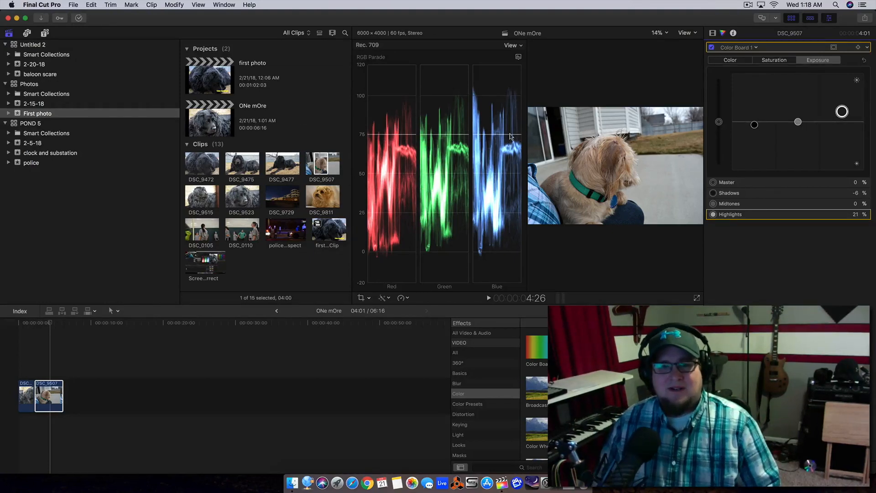
Step: Set the DSC_9507 clip's shadow color to 117° at -5%, and its shadow exposure to -4%
click(728, 61)
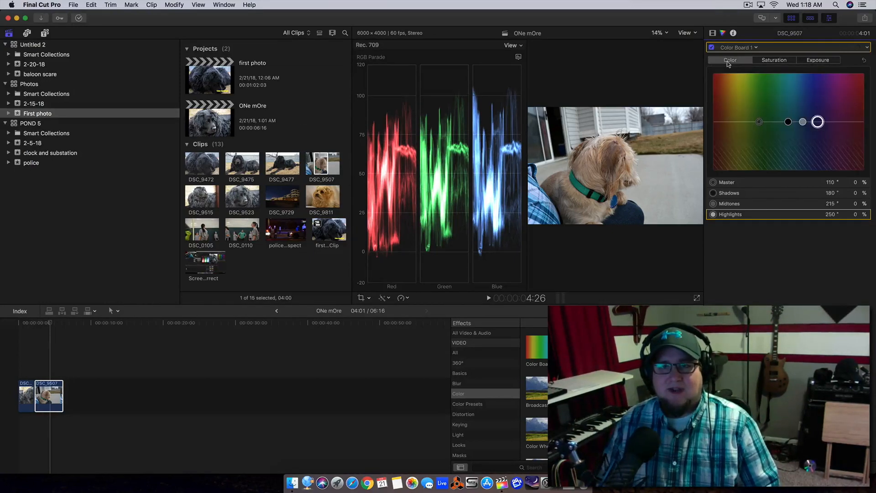
click(731, 194)
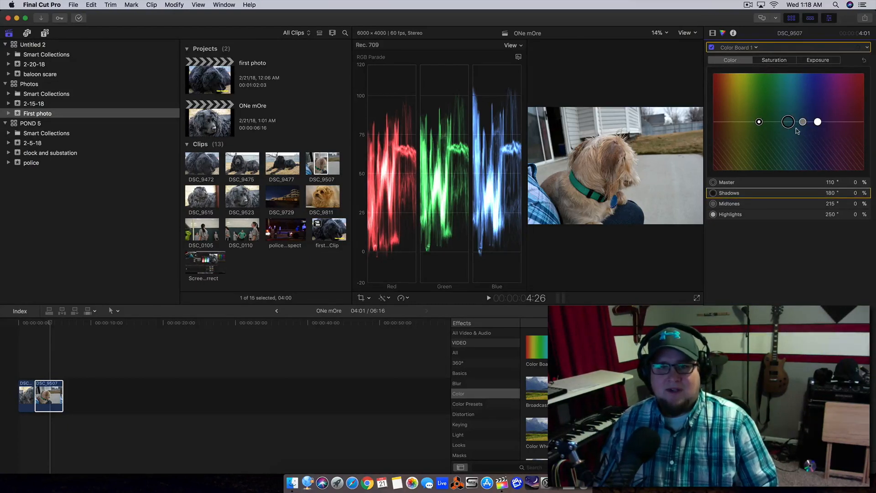
drag(790, 125, 763, 127)
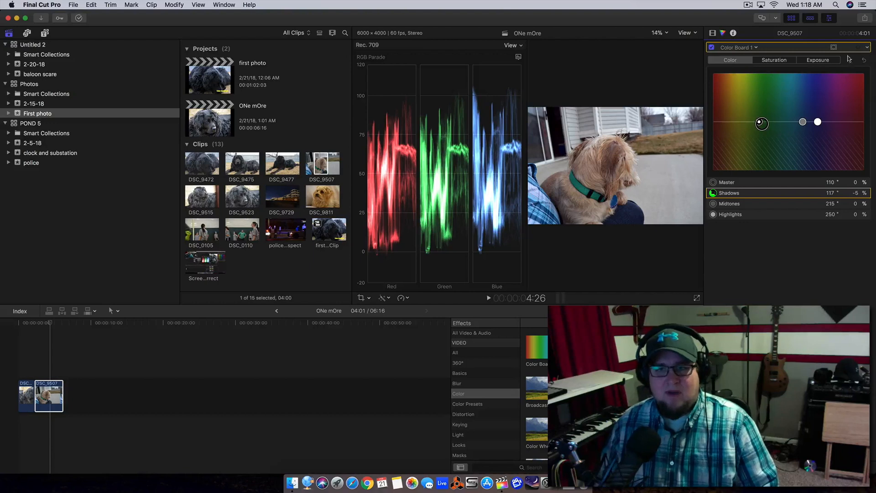
click(822, 61)
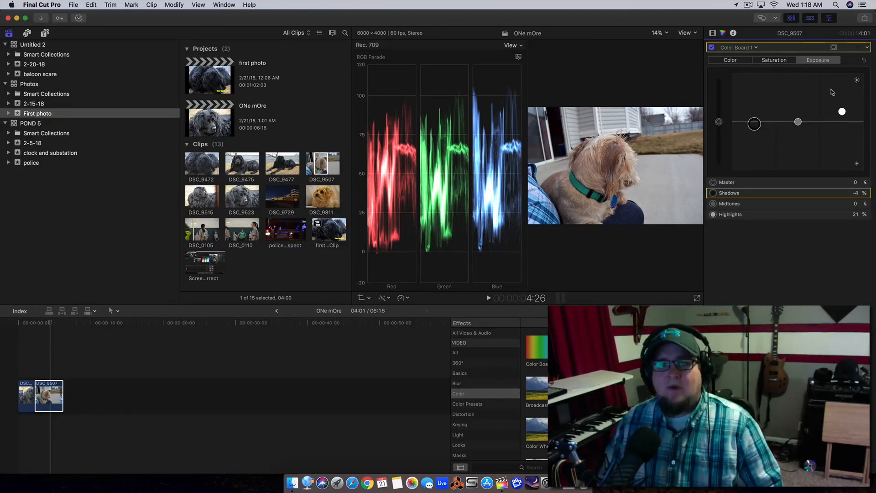
Step: Set the DSC_9507 clip's highlight color to 201° at -12%, and its highlight exposure to 19%
click(732, 60)
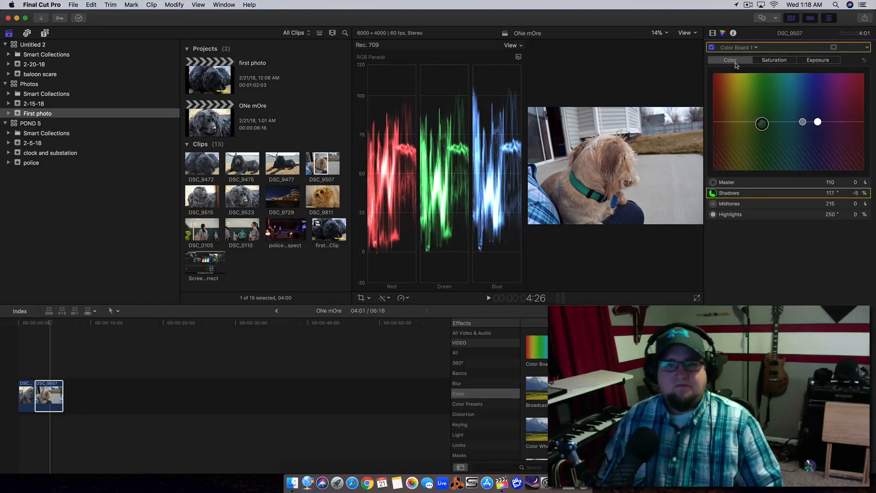
click(735, 214)
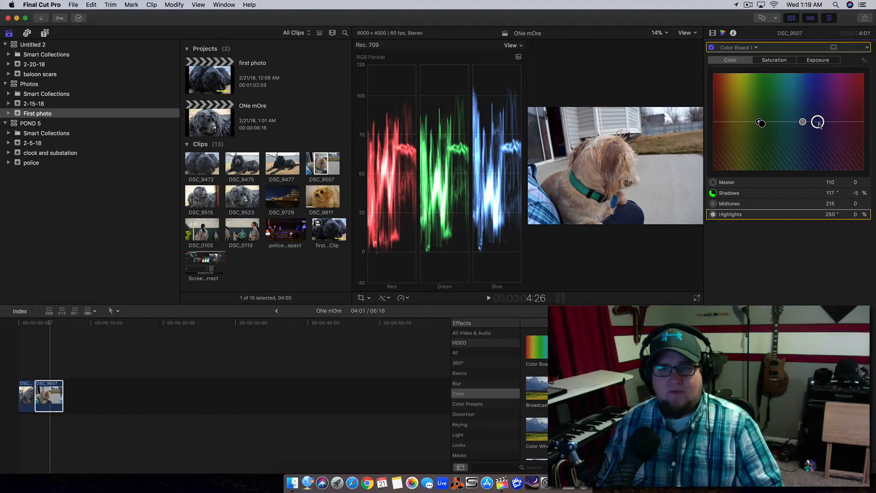
drag(820, 125, 799, 131)
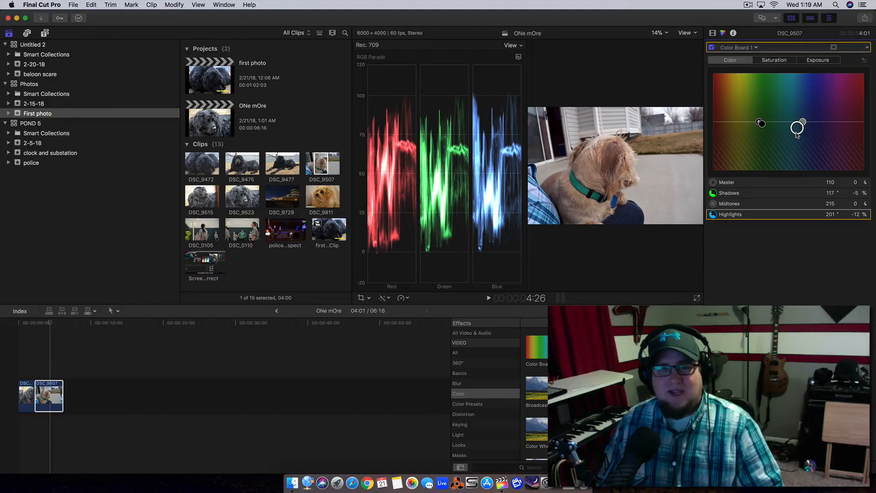
click(818, 59)
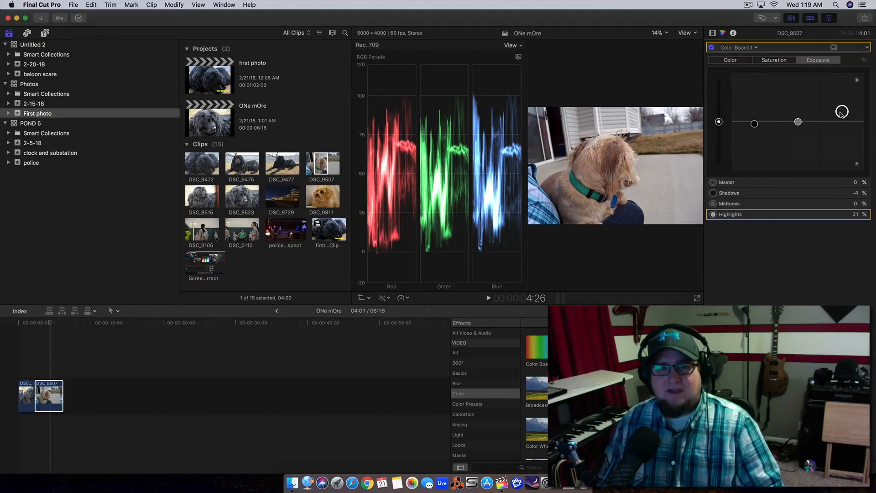
drag(841, 111, 841, 113)
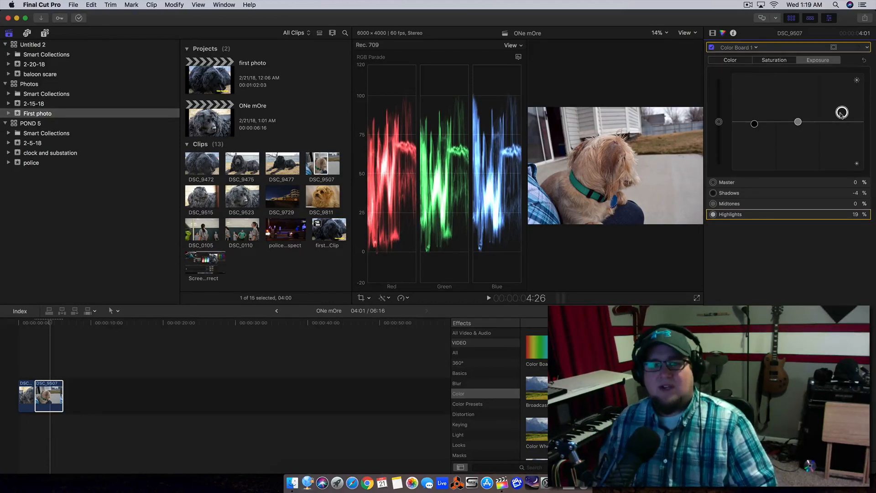
Step: Toggle Color Board 1 on DSC_9507 repeatedly to compare the photo and scopes before and after correction, leaving it enabled
click(712, 48)
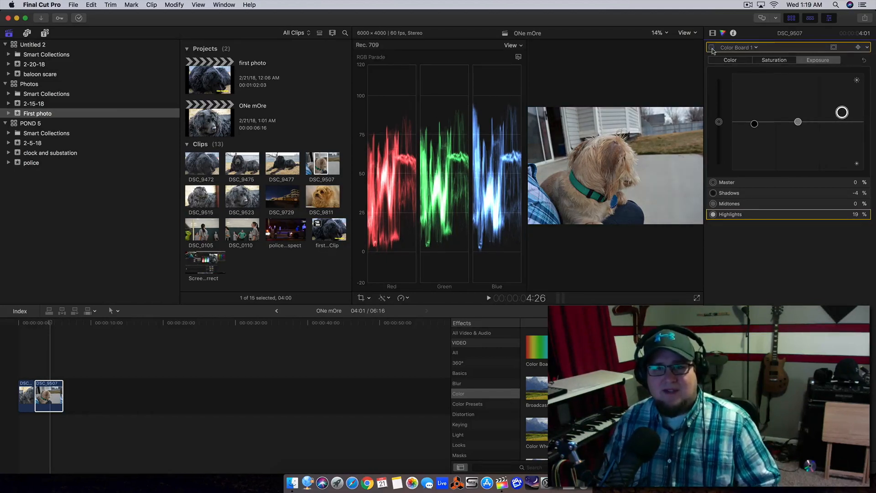
click(712, 48)
click(711, 48)
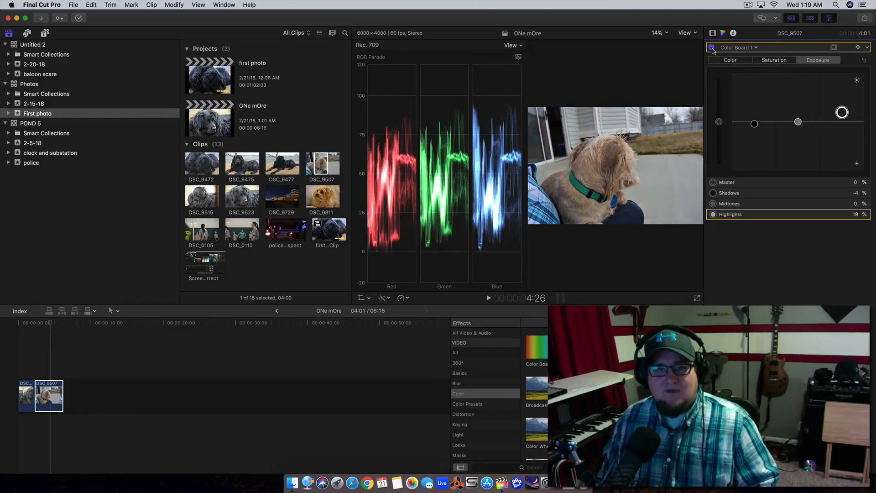
click(711, 48)
click(712, 48)
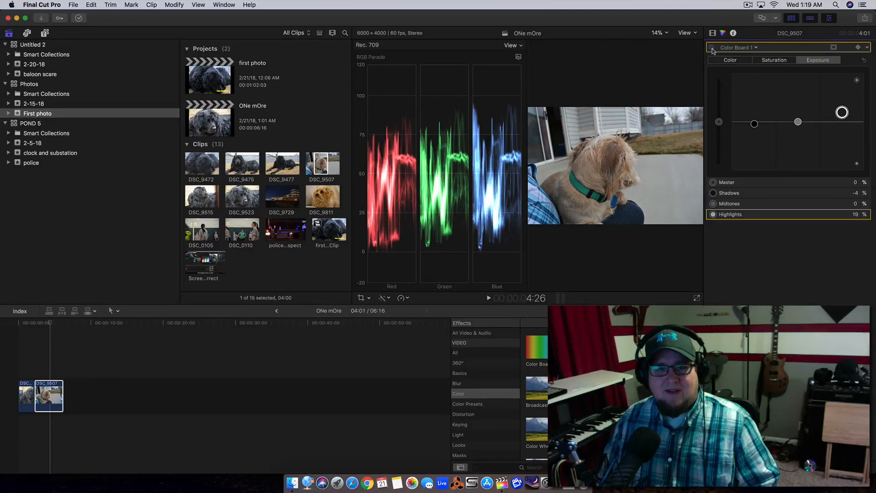
click(712, 48)
click(712, 48)
click(711, 48)
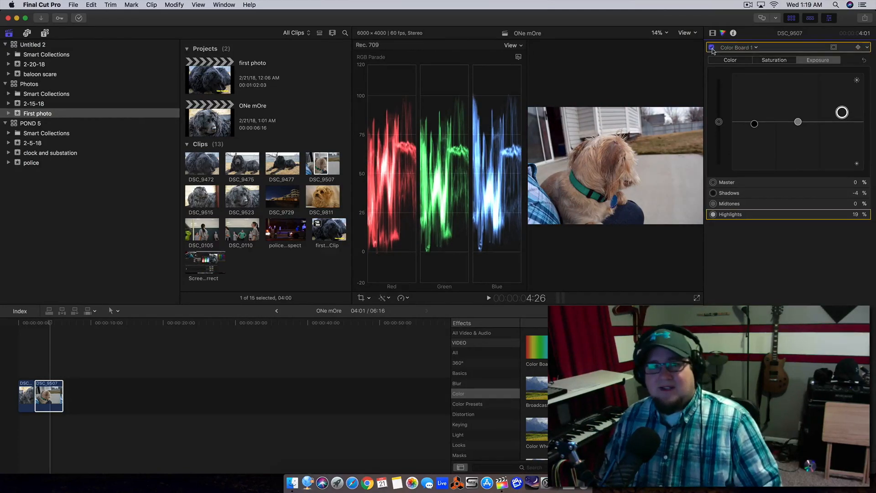
Step: Hide the video scopes and compare DSC_9507 with and without Color Board 1 in the enlarged viewer, leaving the correction enabled
key(super+7)
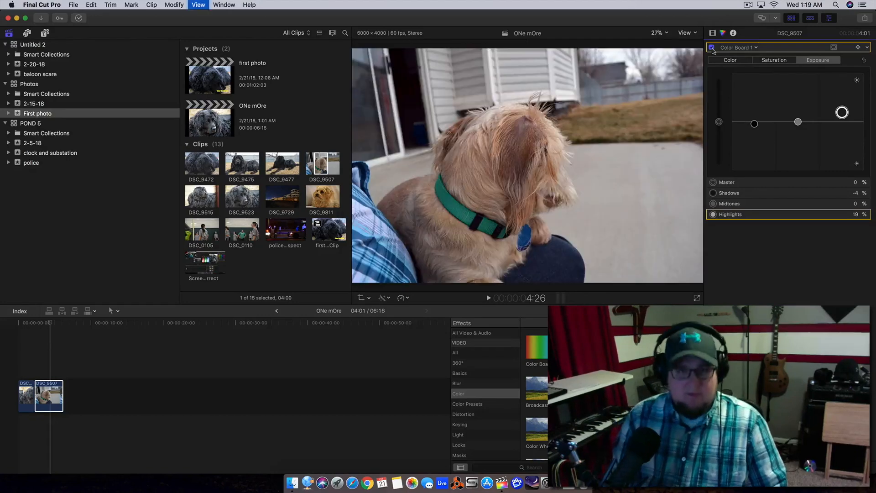
click(713, 48)
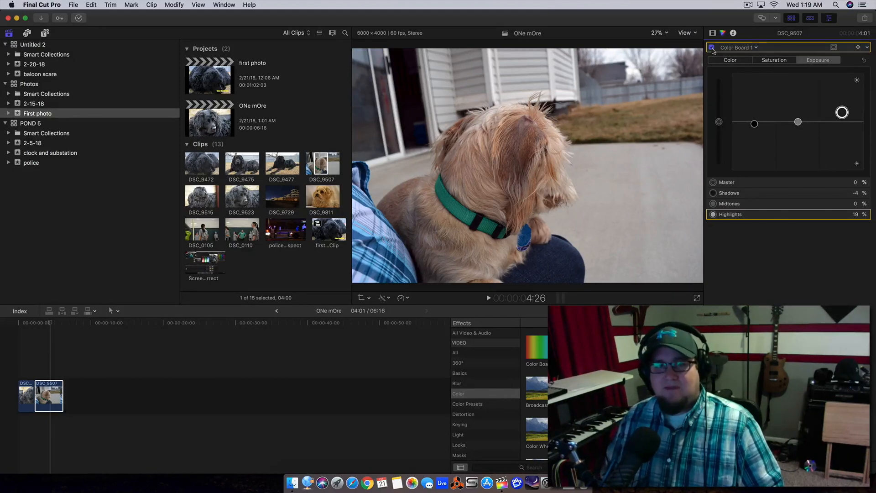
click(712, 48)
click(712, 48)
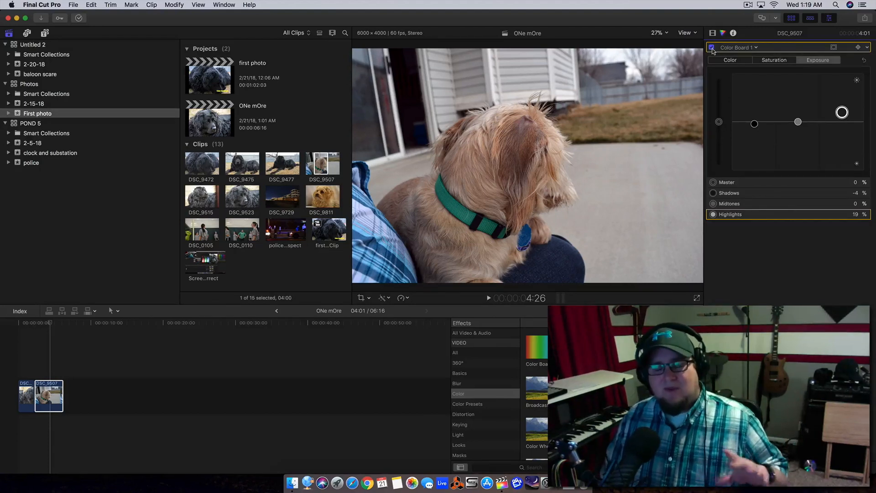
click(712, 48)
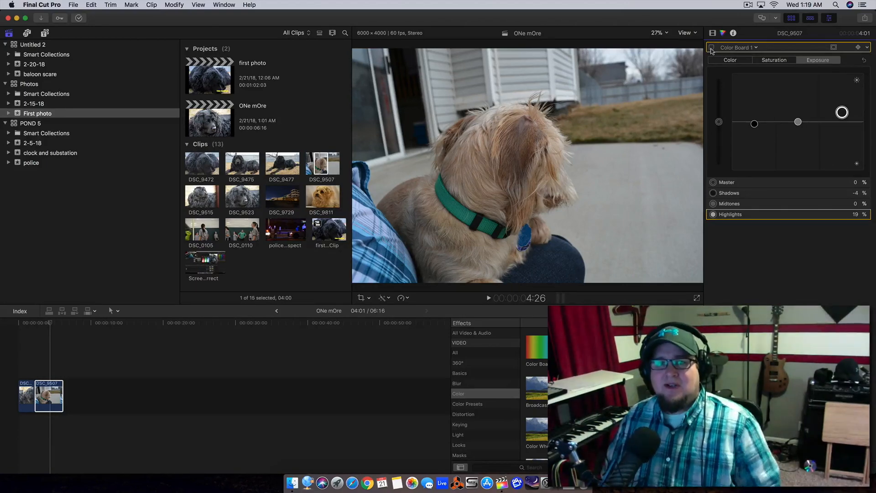
click(711, 48)
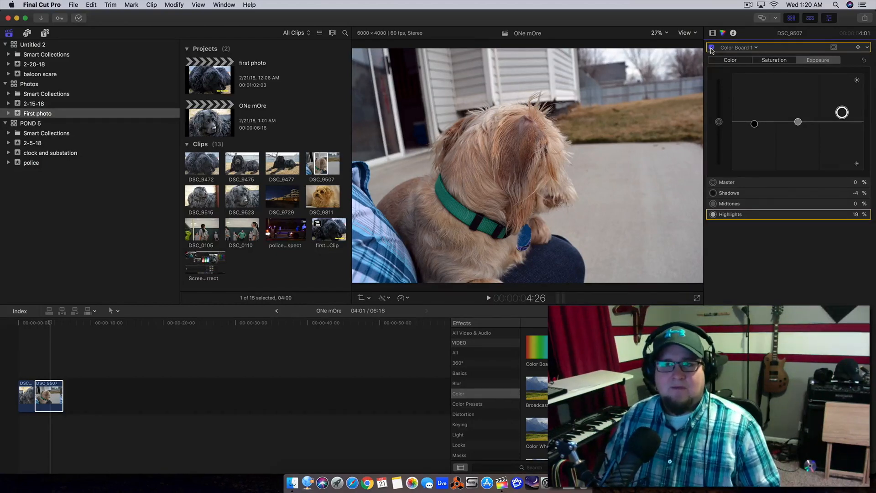
click(711, 48)
click(712, 48)
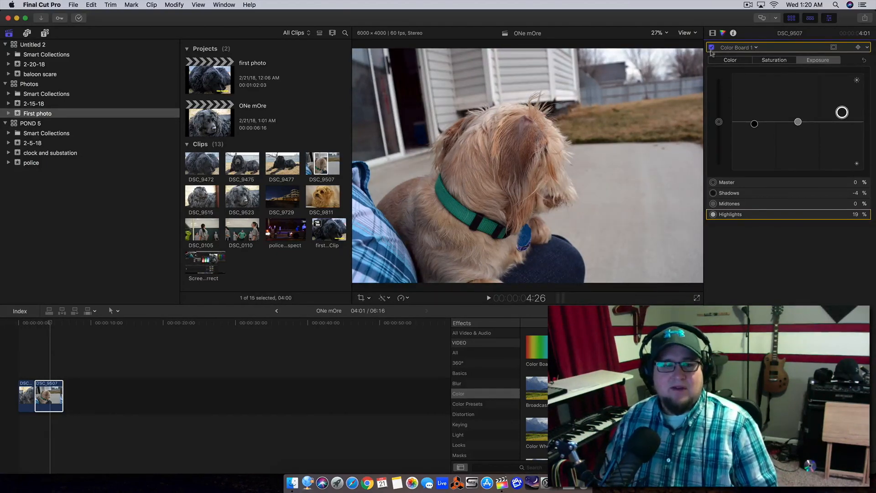
Step: Place the playhead at 1:11 on DSC_9523 and compare the photo with Color Board 1 off and on, leaving it enabled
click(27, 362)
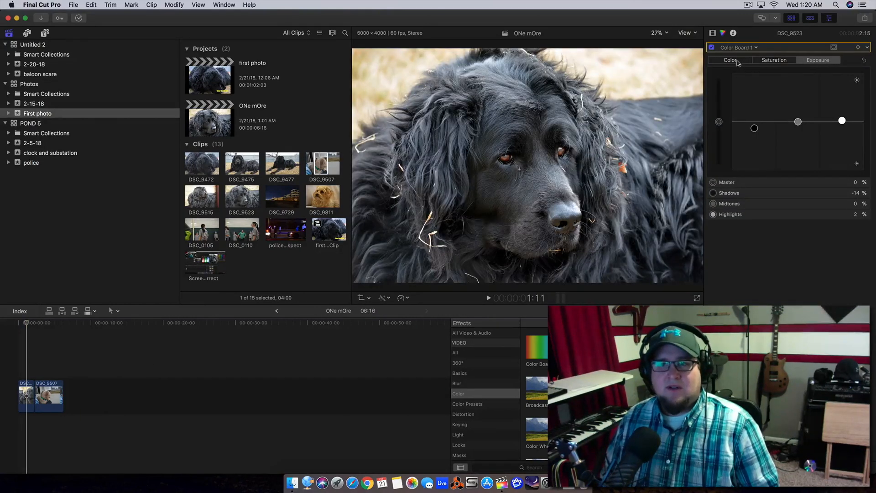
click(713, 48)
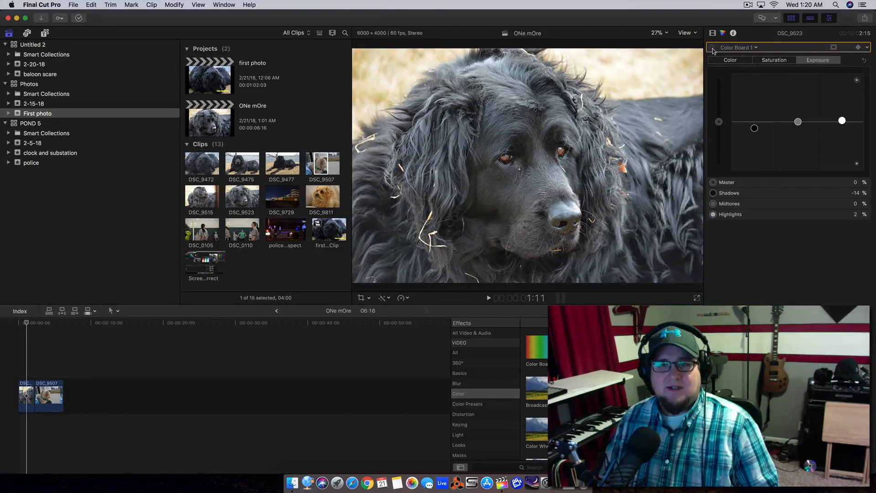
click(712, 48)
click(713, 48)
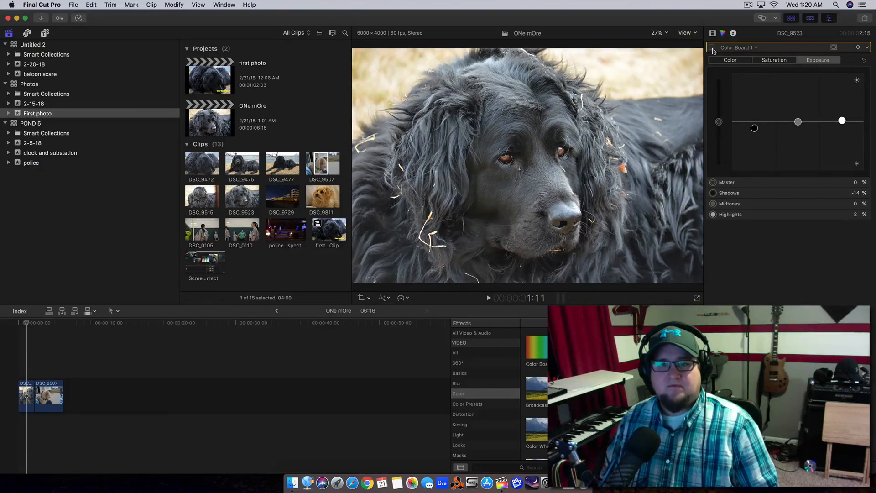
click(712, 48)
Step: Move the playhead to 4:44 on DSC_9507 and compare the photo with Color Board 1 off and on, leaving it enabled
click(53, 365)
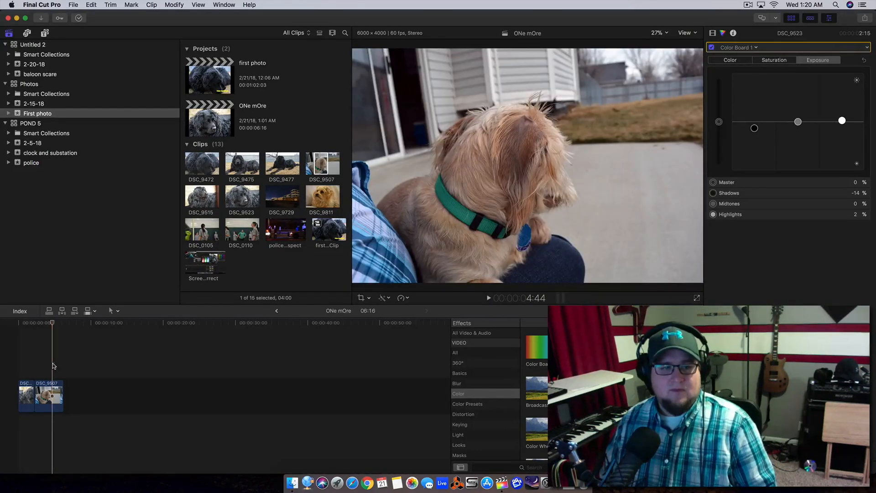
click(711, 48)
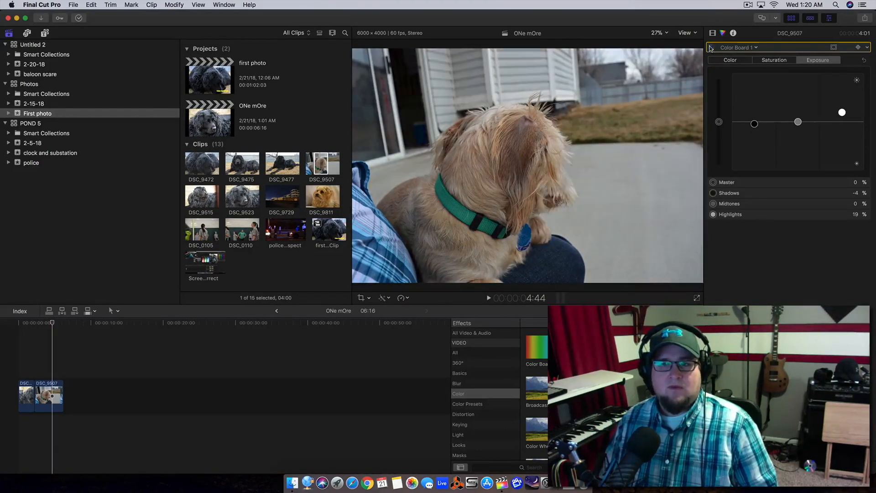
click(712, 48)
click(712, 48)
click(711, 48)
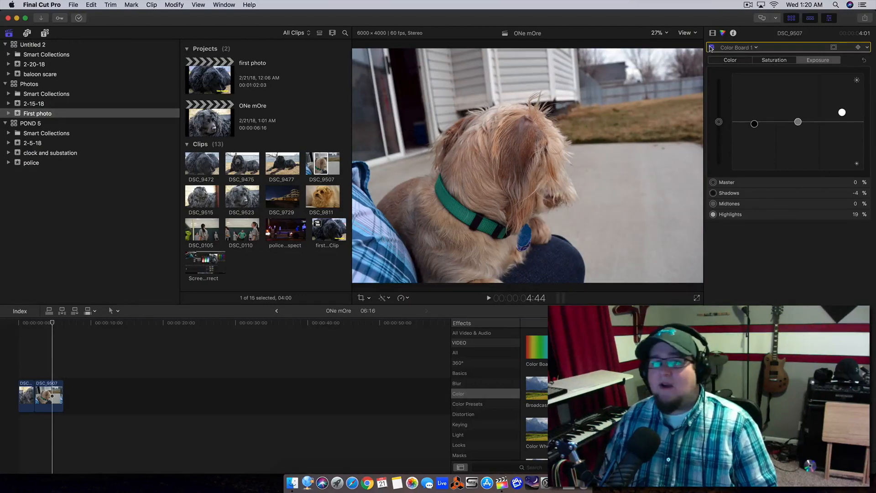